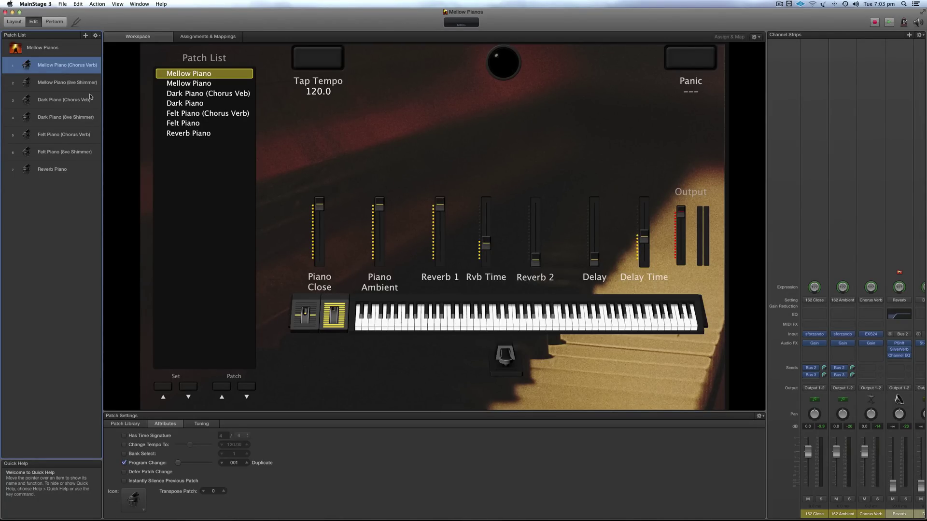
Step: Switch to Safari and compare Ivy Audio's Piano in 162 download page with Plogue's sforzando player page
{"action": "key", "text": "ctrl+Up"}
{"action": "left_click", "coordinate": [78, 212]}
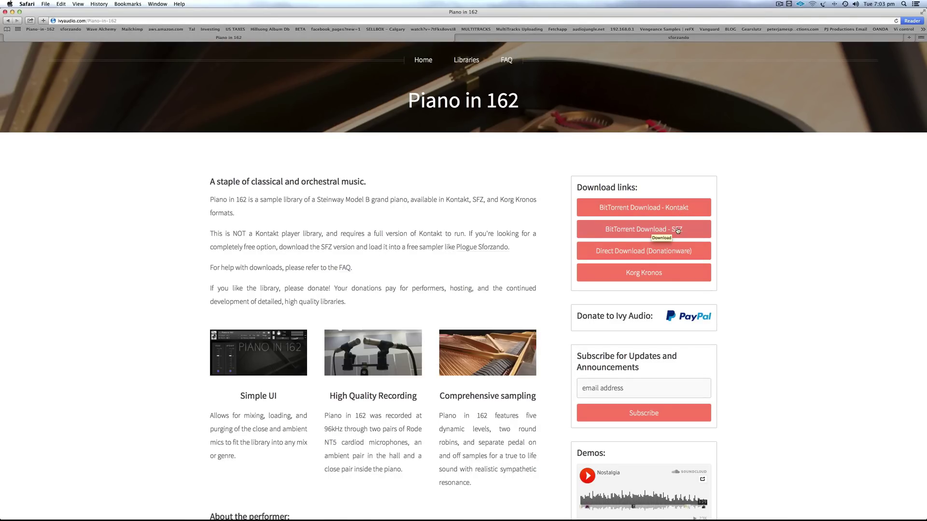
{"action": "left_click", "coordinate": [549, 39]}
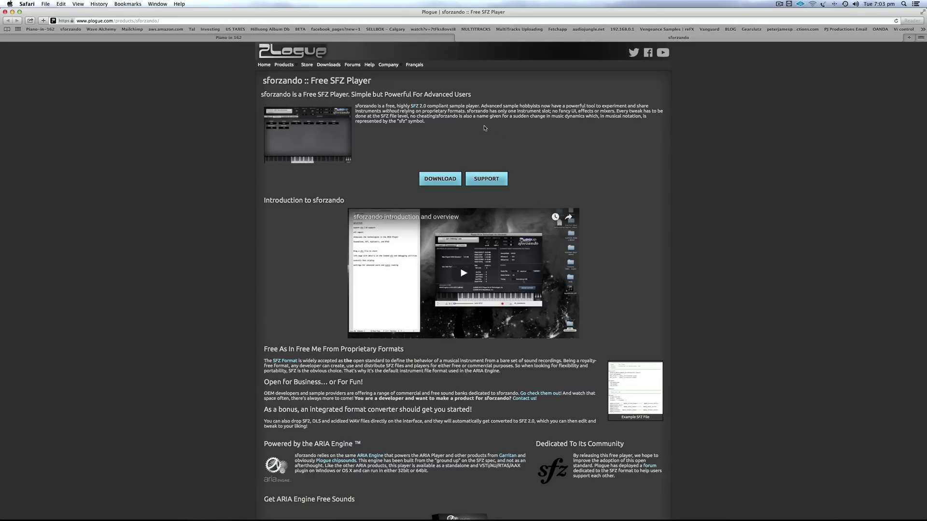
{"action": "left_click", "coordinate": [423, 38]}
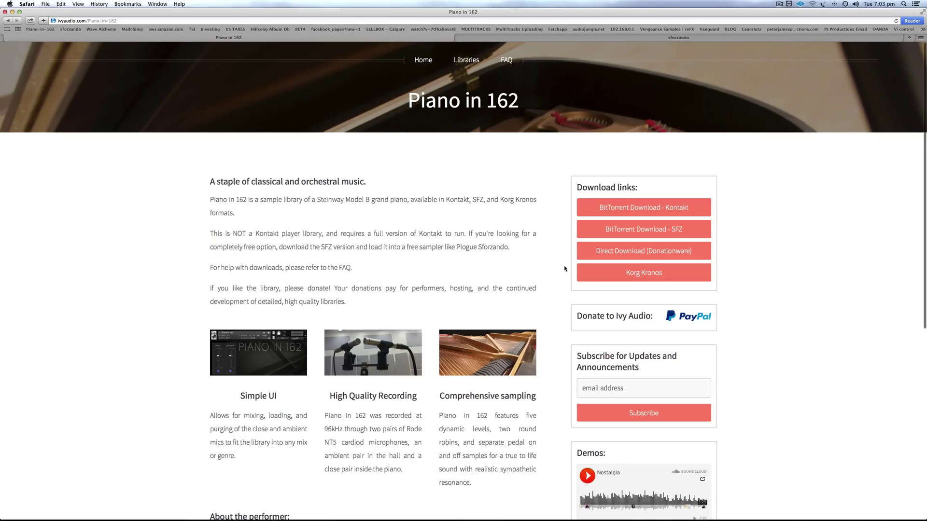
{"action": "left_click", "coordinate": [487, 38]}
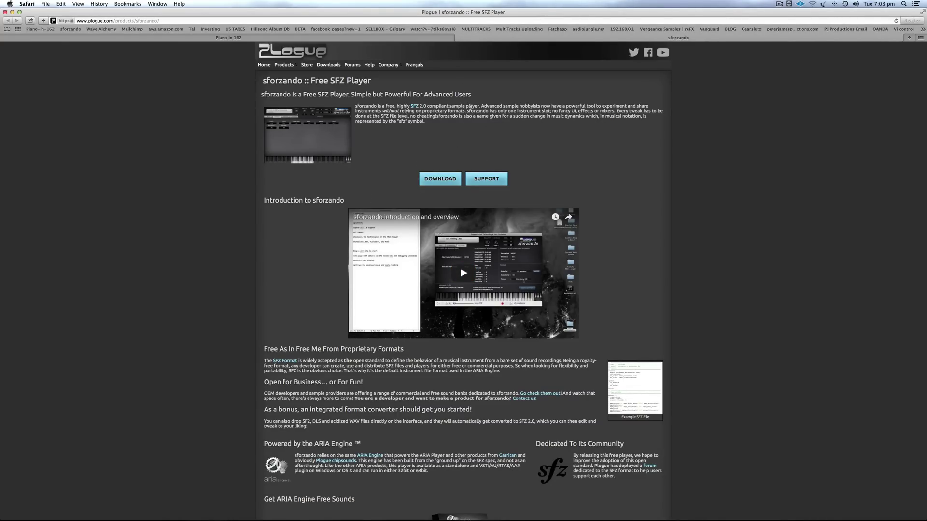
{"action": "left_click", "coordinate": [387, 39]}
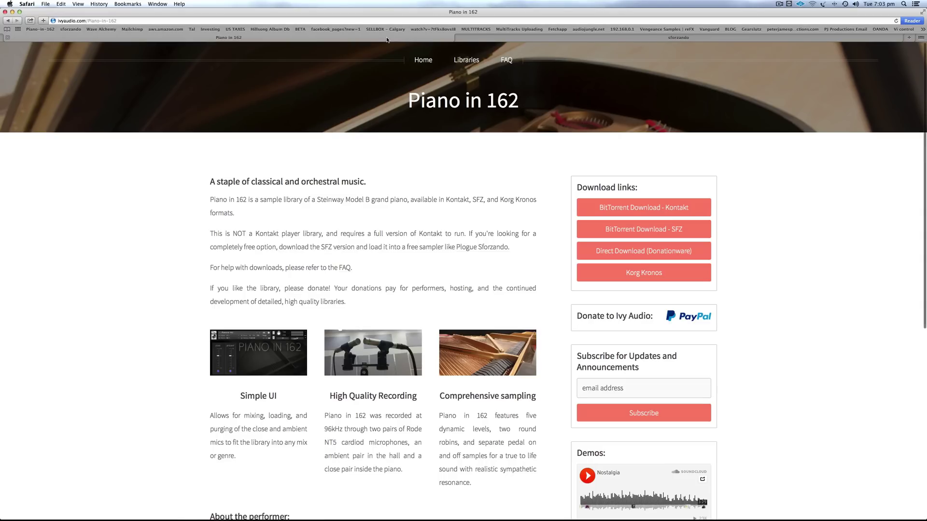
Step: Return to MainStage and look through the Mellow and Dark Piano patches, ending on Mellow Piano (Chorus Verb)
{"action": "key", "text": "ctrl+Up"}
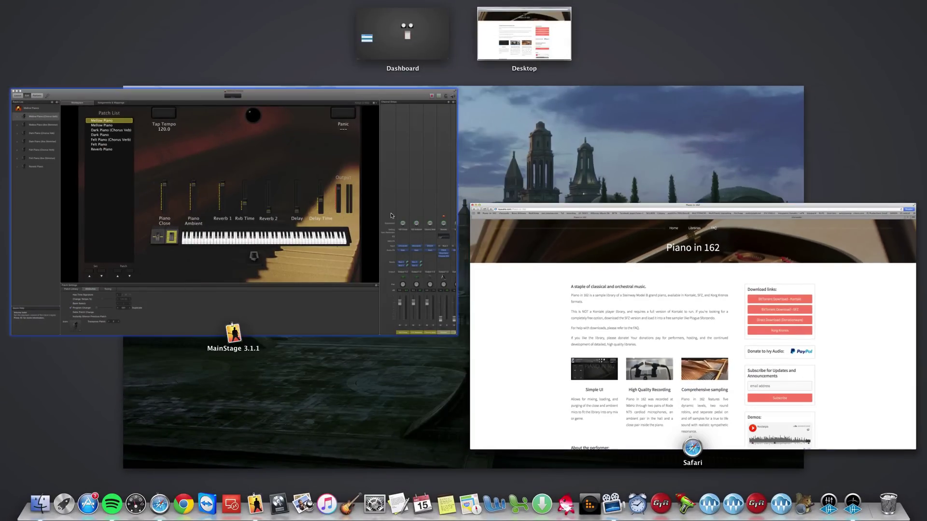
{"action": "left_click", "coordinate": [348, 197]}
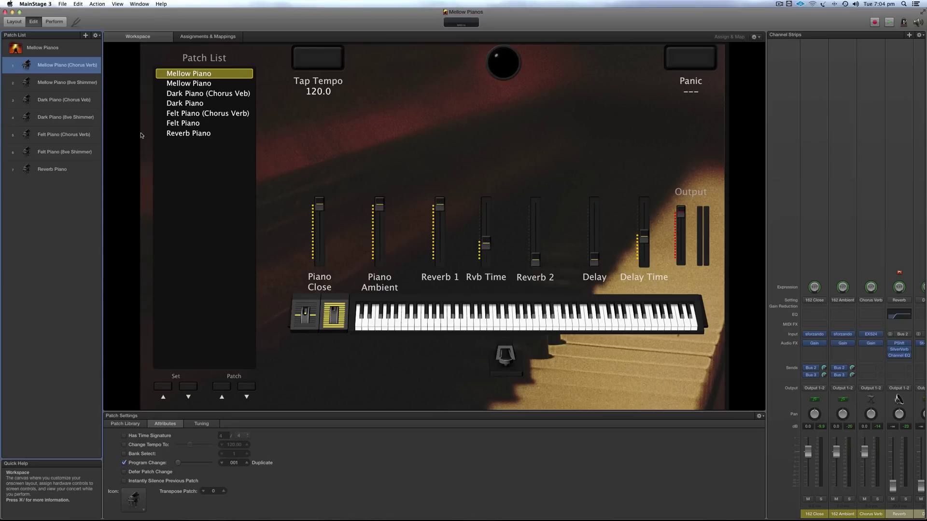
{"action": "left_click", "coordinate": [61, 82]}
{"action": "left_click", "coordinate": [65, 98]}
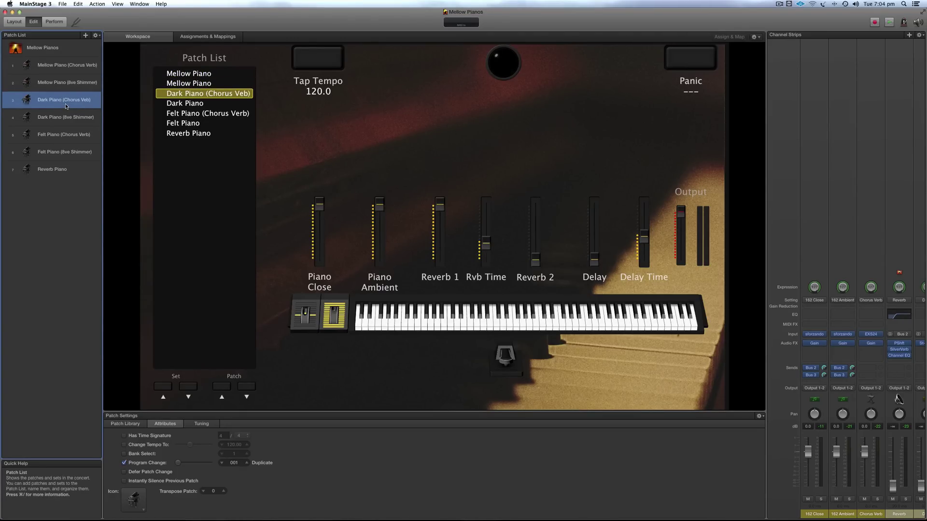
{"action": "left_click", "coordinate": [65, 115]}
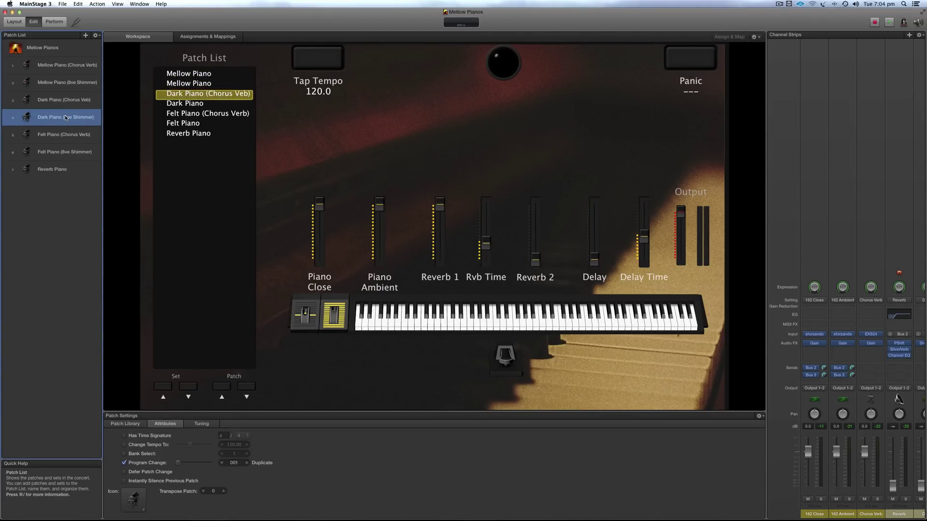
{"action": "left_click", "coordinate": [67, 68]}
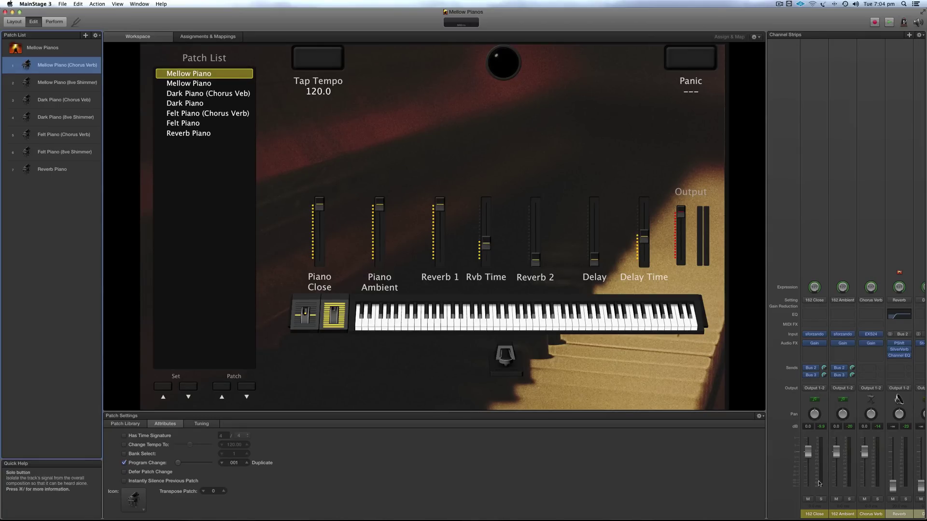
Step: Clear the instrument on the 162 Close channel strip and insert Plogue's stereo sforzando plug-in in its place
{"action": "left_click", "coordinate": [815, 335]}
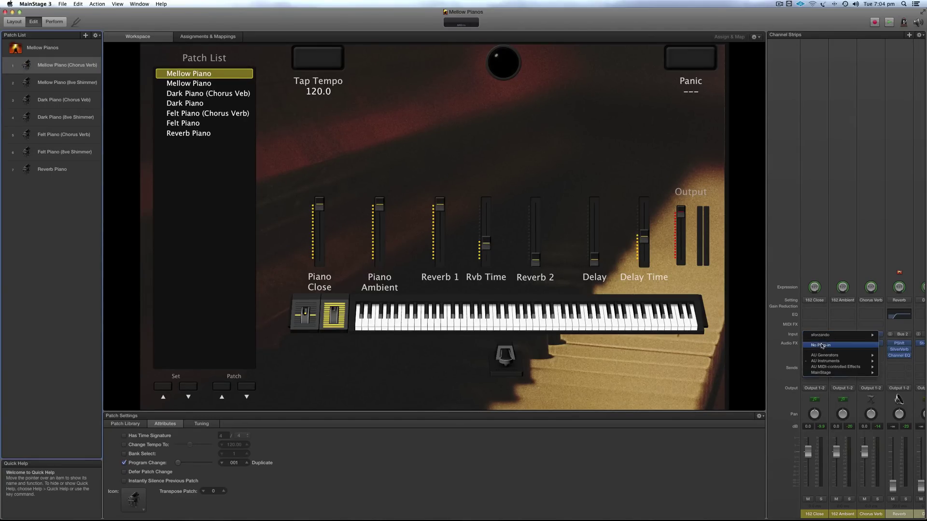
{"action": "left_click", "coordinate": [822, 346]}
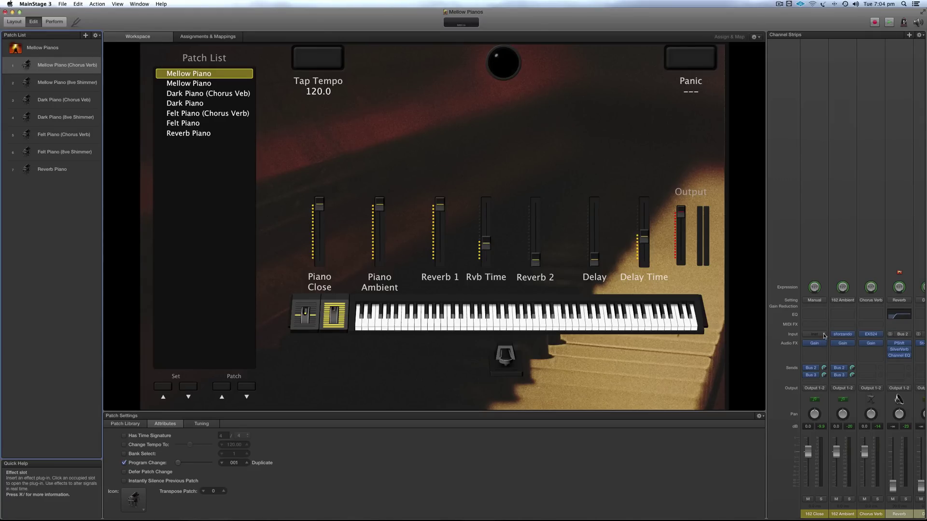
{"action": "left_click", "coordinate": [823, 335]}
{"action": "mouse_move", "coordinate": [820, 349]}
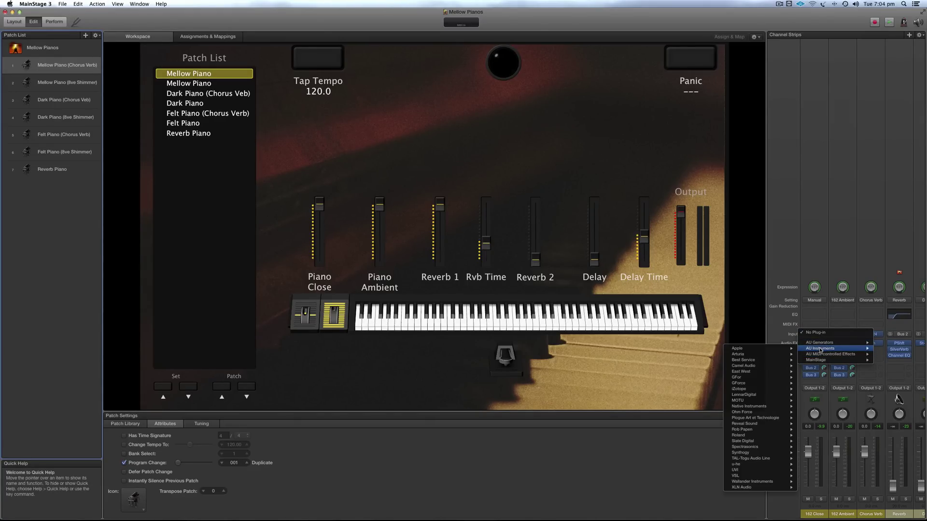
{"action": "mouse_move", "coordinate": [762, 444]}
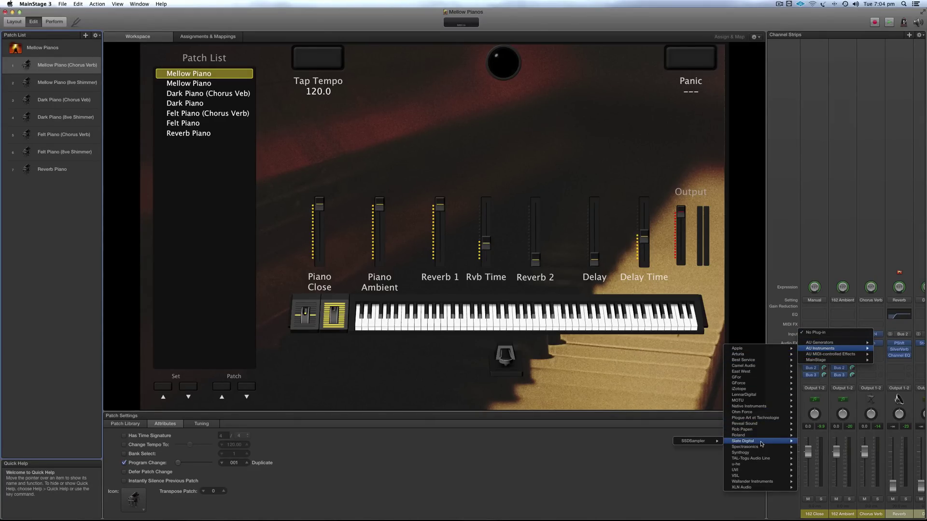
{"action": "mouse_move", "coordinate": [761, 460]}
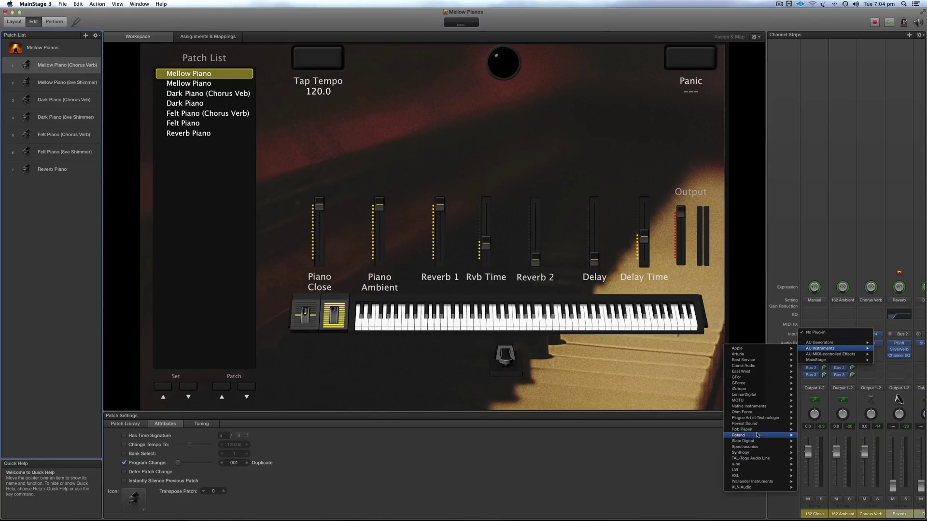
{"action": "mouse_move", "coordinate": [757, 418]}
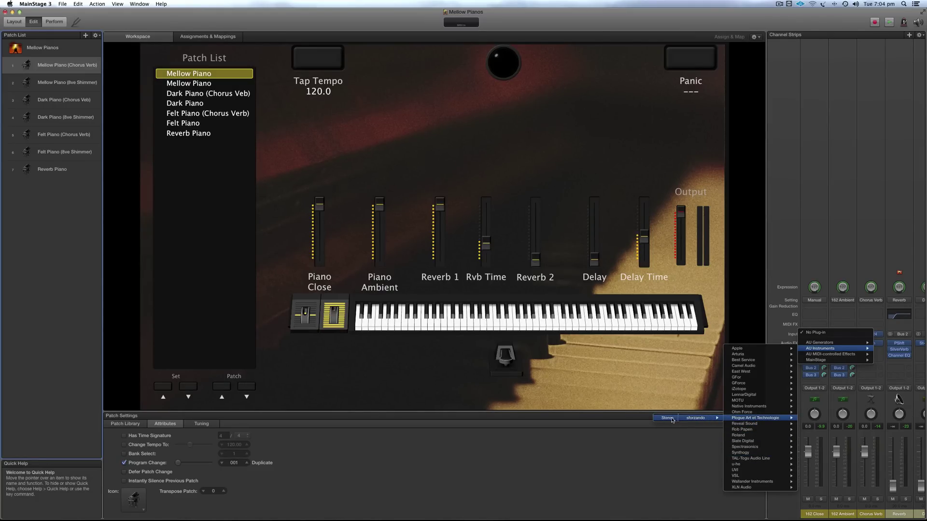
{"action": "left_click", "coordinate": [674, 418]}
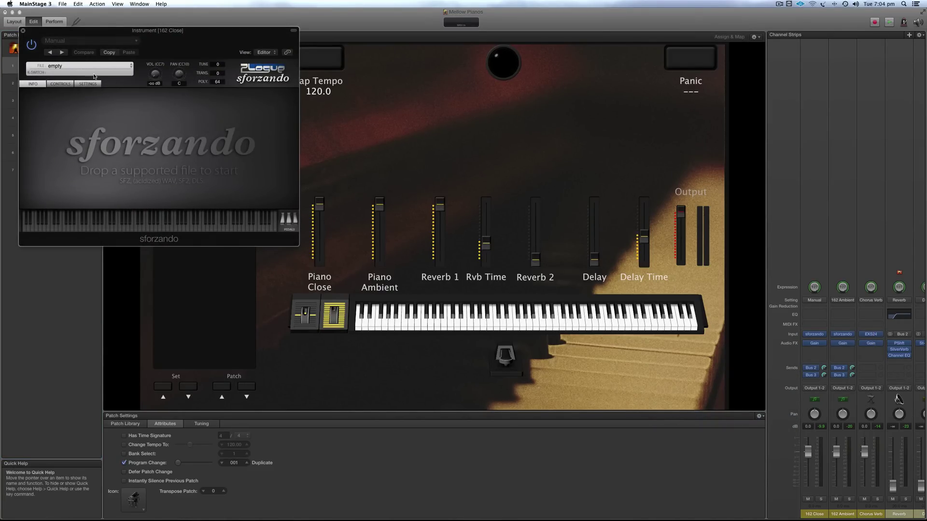
Step: Import IvyAudio-PianoIn162-Close.sfz into sforzando by searching this Mac for "ivy", and close the plug-in window
{"action": "left_click", "coordinate": [75, 69]}
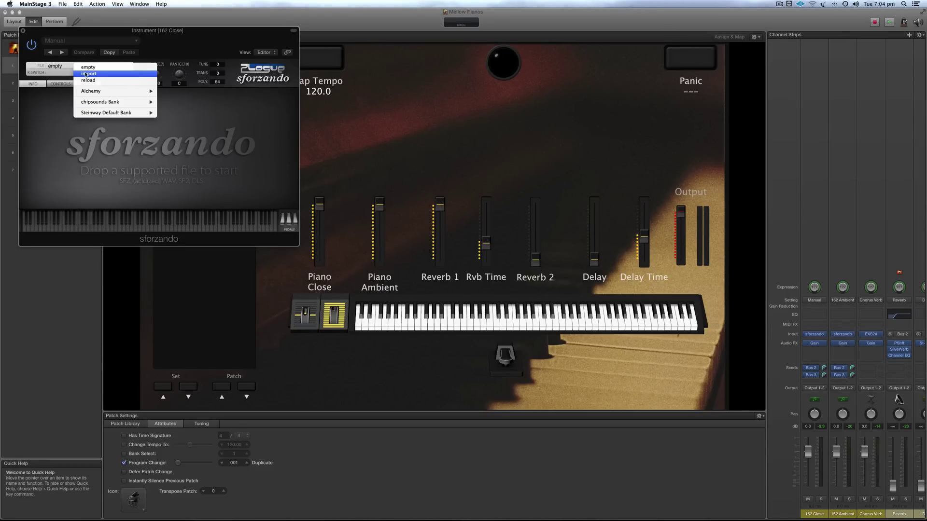
{"action": "left_click", "coordinate": [90, 75]}
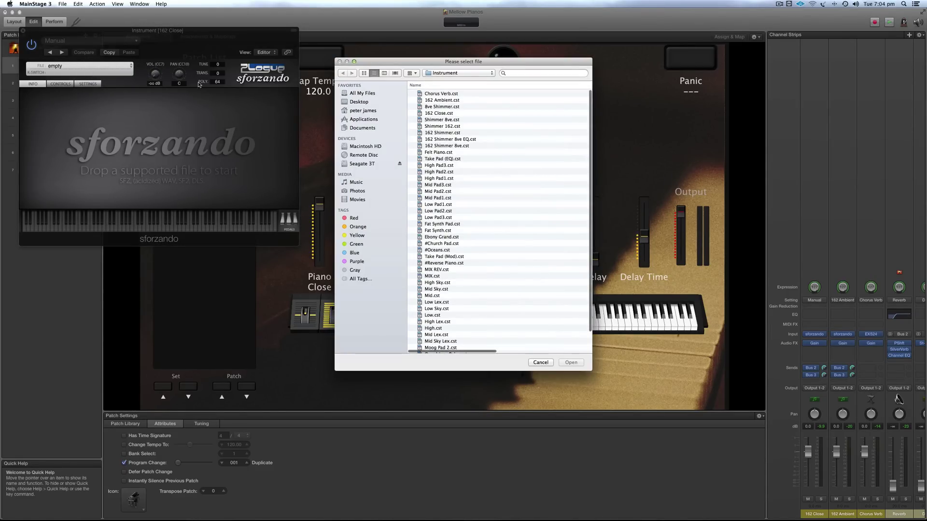
{"action": "left_click", "coordinate": [536, 73]}
{"action": "type", "text": "ivy"}
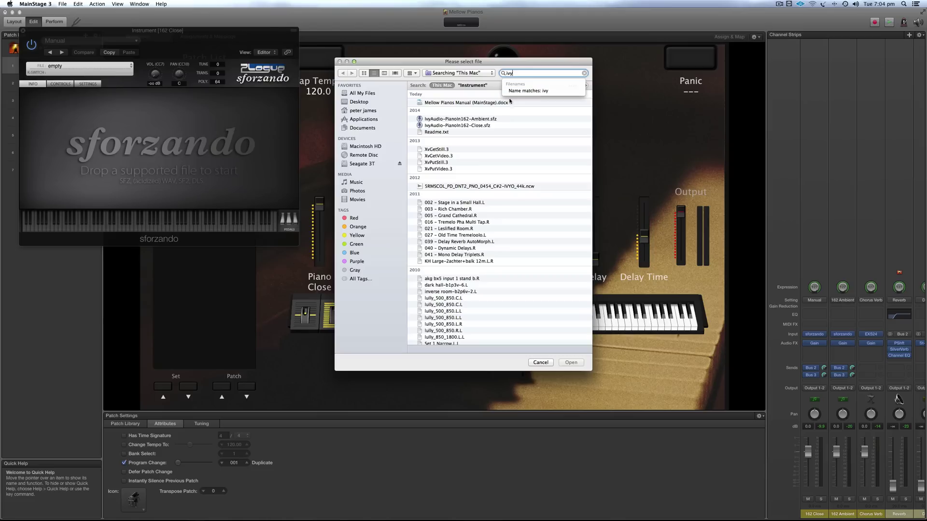
{"action": "left_click", "coordinate": [474, 126]}
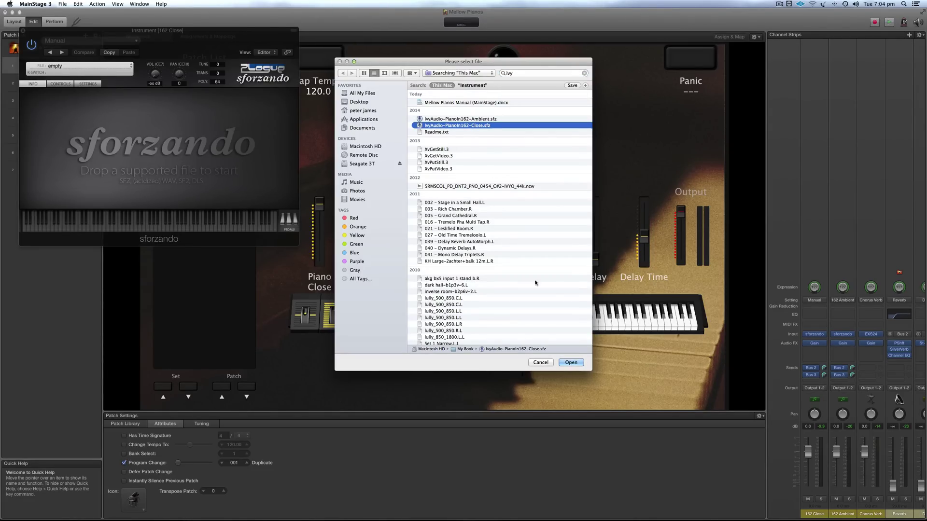
{"action": "left_click", "coordinate": [568, 363]}
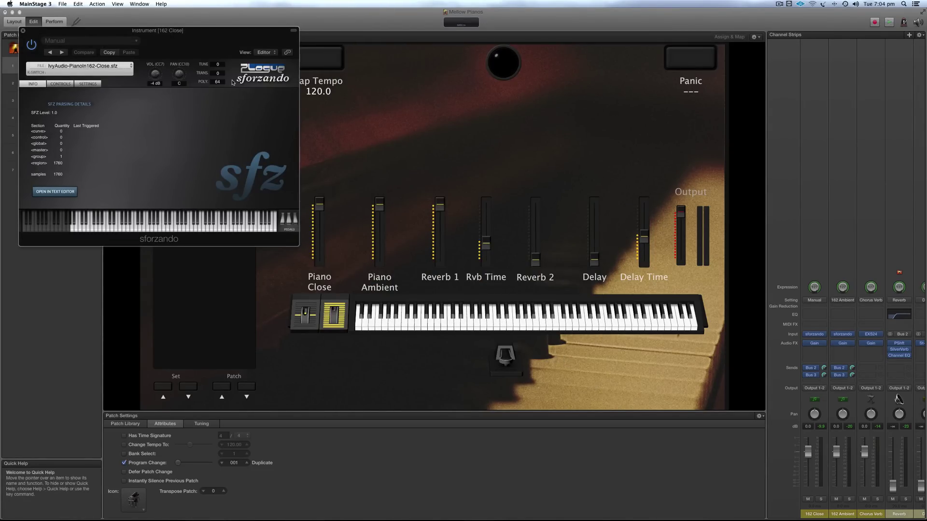
{"action": "left_click", "coordinate": [22, 30]}
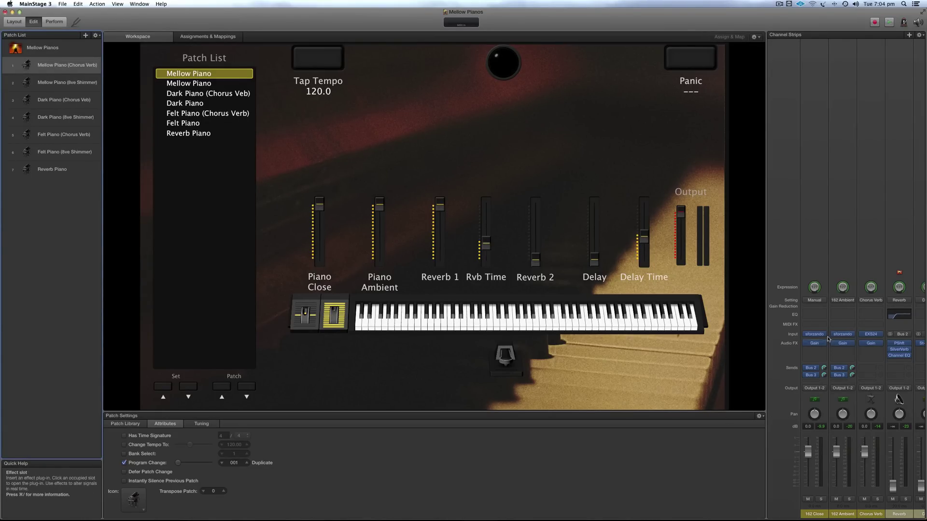
Step: View the Reverb Piano patch with its channel strips and on-screen controls
{"action": "left_click", "coordinate": [43, 171]}
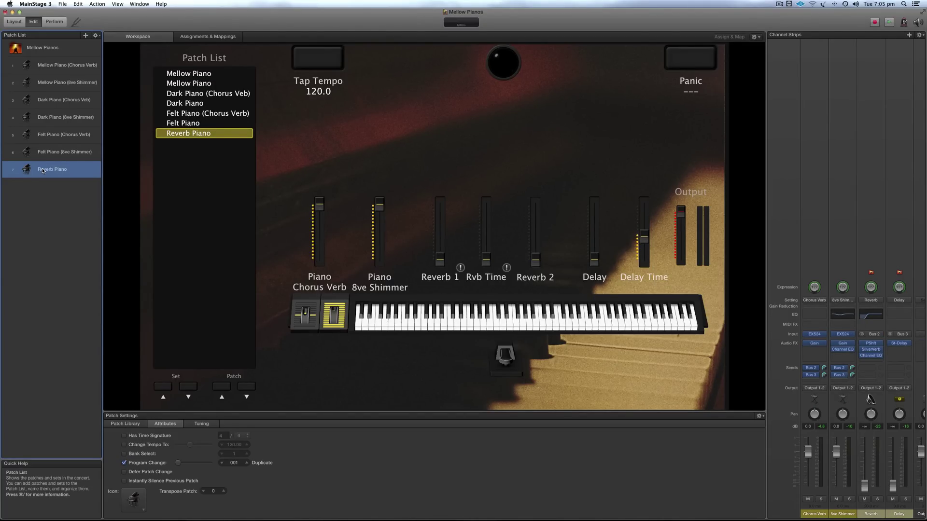
Step: Select the Mellow Piano (Chorus Verb) patch and raise its Reverb 2 and Delay faders to about halfway
{"action": "left_click", "coordinate": [61, 64]}
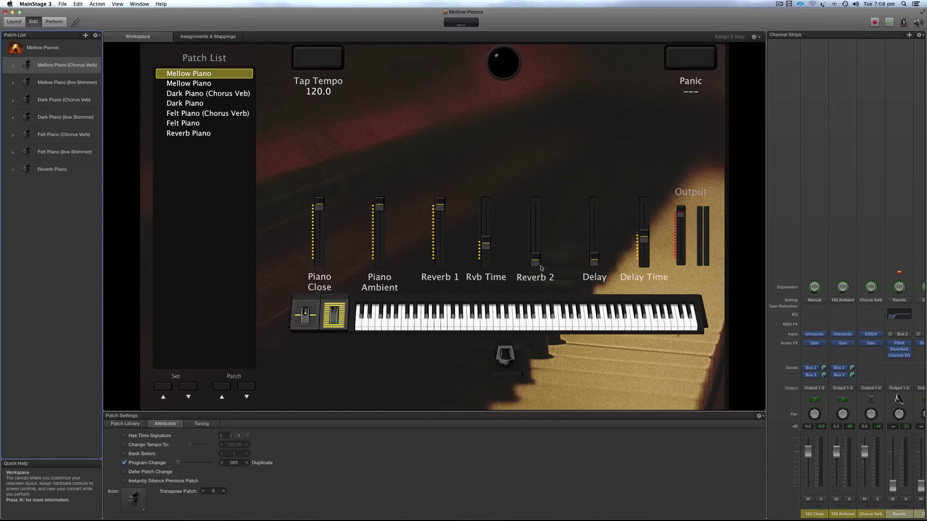
{"action": "left_click_drag", "start_coordinate": [537, 263], "coordinate": [537, 208]}
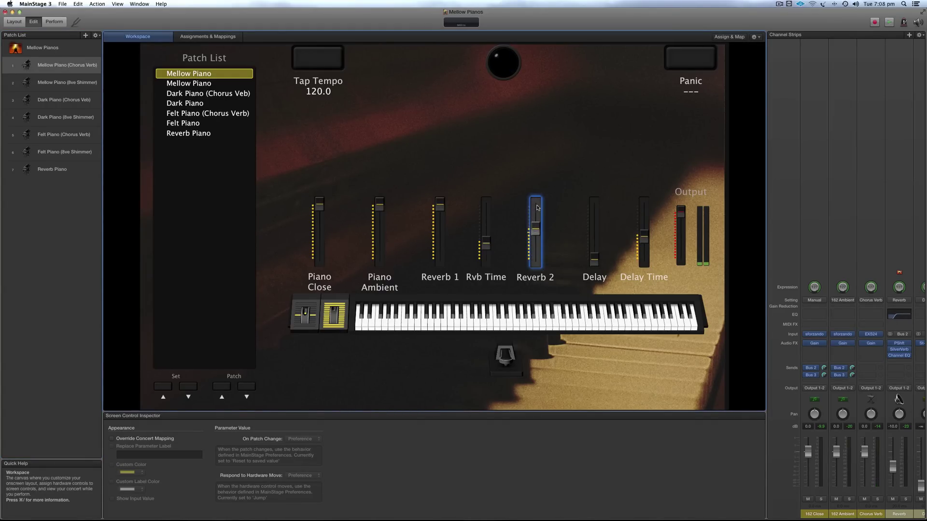
{"action": "left_click", "coordinate": [595, 264]}
{"action": "left_click_drag", "start_coordinate": [595, 265], "coordinate": [594, 223]}
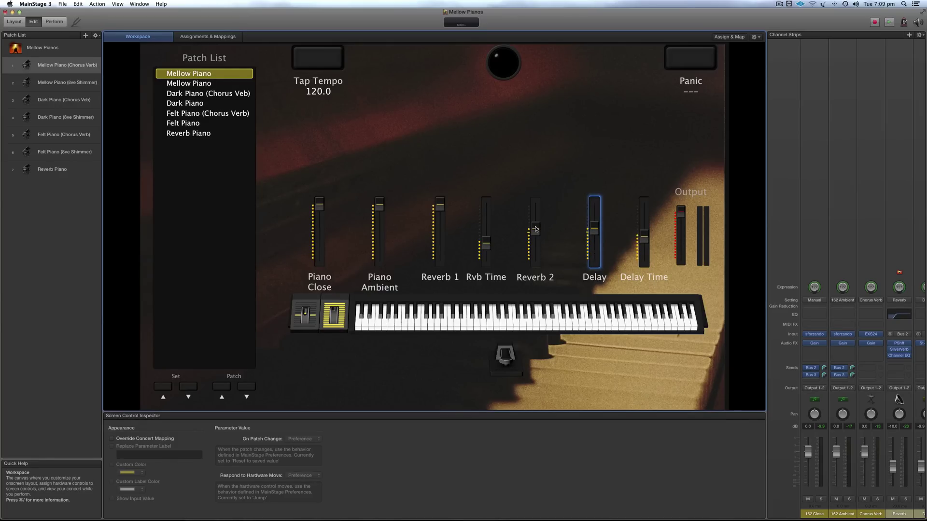
Step: Select the Mellow Piano (8ve Shimmer) patch and lower its Reverb 2 and Delay faders to the minimum
{"action": "left_click", "coordinate": [85, 84]}
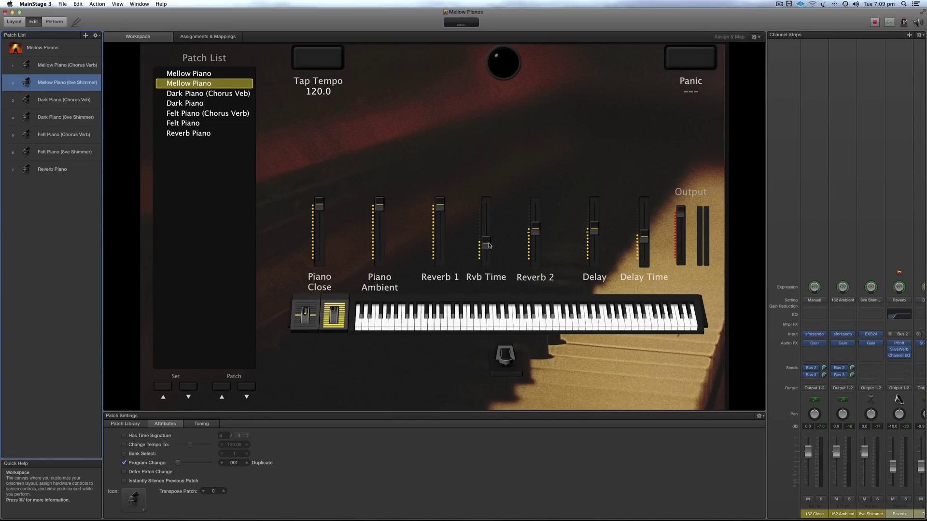
{"action": "left_click_drag", "start_coordinate": [535, 230], "coordinate": [535, 263]}
{"action": "left_click_drag", "start_coordinate": [594, 230], "coordinate": [588, 322]}
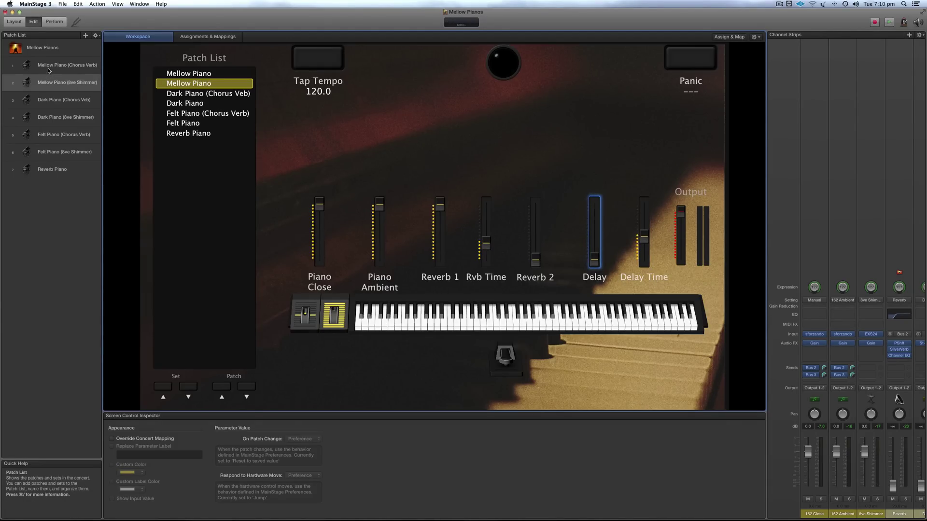
Step: Select the Dark Piano (Chorus Veb) patch and raise its Reverb 2 and Delay faders to slightly above halfway
{"action": "left_click", "coordinate": [50, 102]}
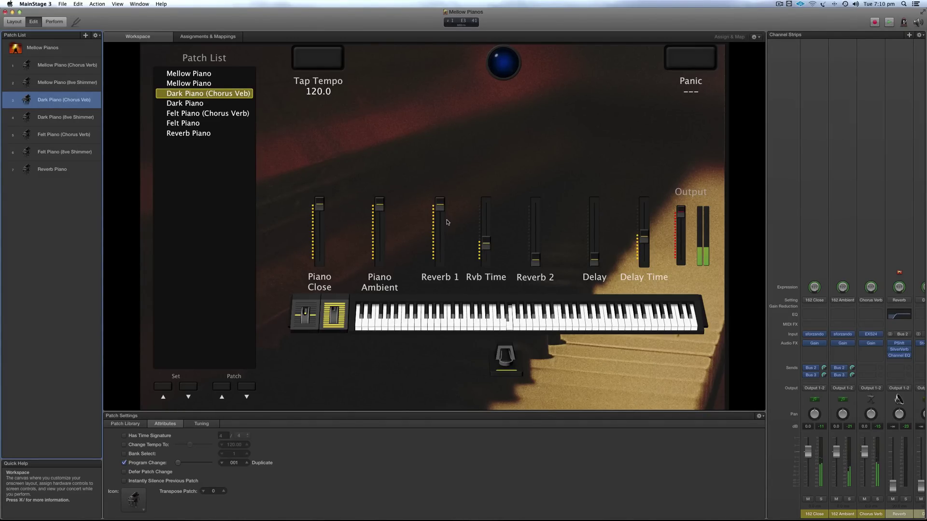
{"action": "left_click", "coordinate": [532, 263]}
{"action": "left_click", "coordinate": [597, 261]}
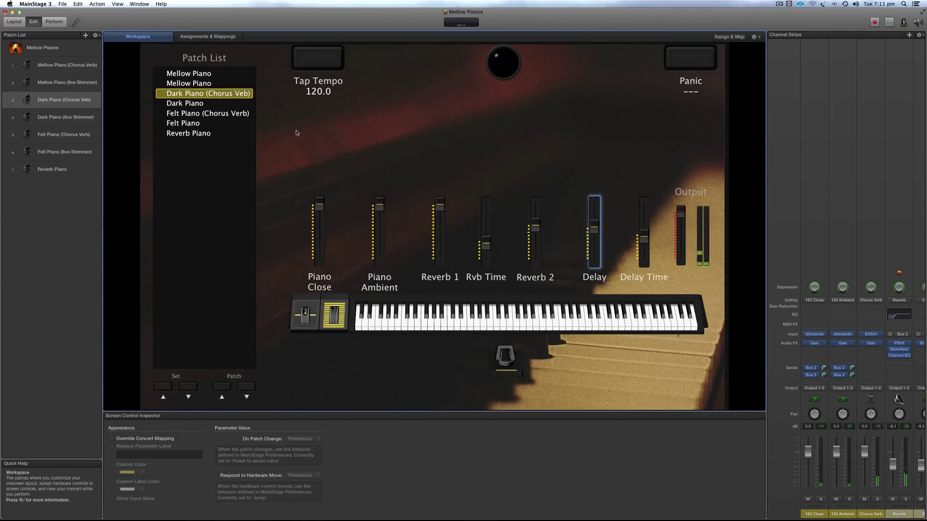
Step: Select the Dark Piano (8ve Shimmer) patch and lower Reverb 1 to about halfway and Reverb 2 to about a third
{"action": "left_click", "coordinate": [85, 120]}
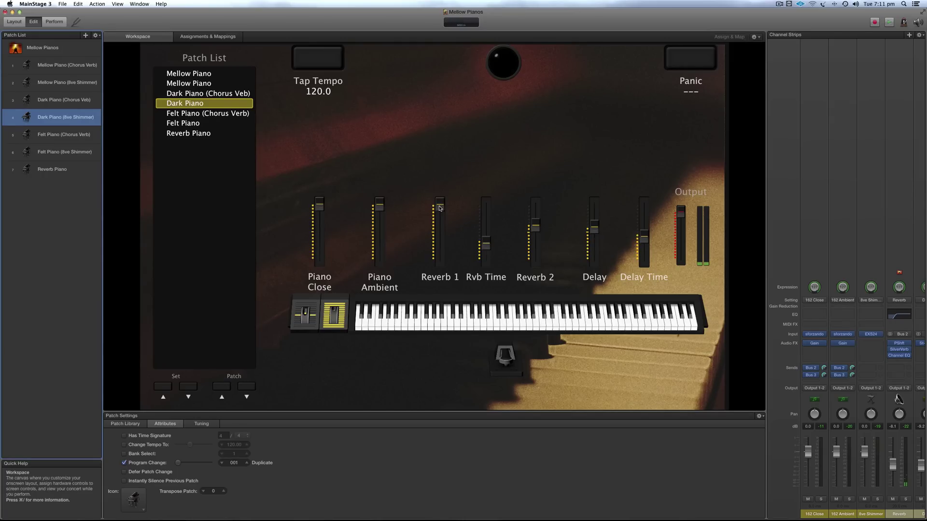
{"action": "left_click_drag", "start_coordinate": [439, 208], "coordinate": [440, 218]}
{"action": "left_click", "coordinate": [536, 239]}
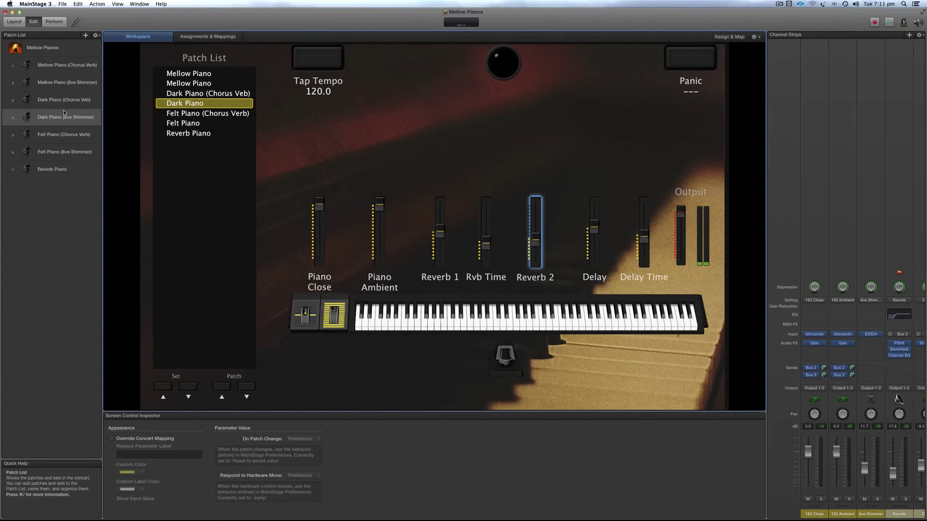
Step: Select the Felt Piano (Chorus Verb) patch and lower its Reverb 2 and Delay faders to the minimum
{"action": "left_click", "coordinate": [54, 135]}
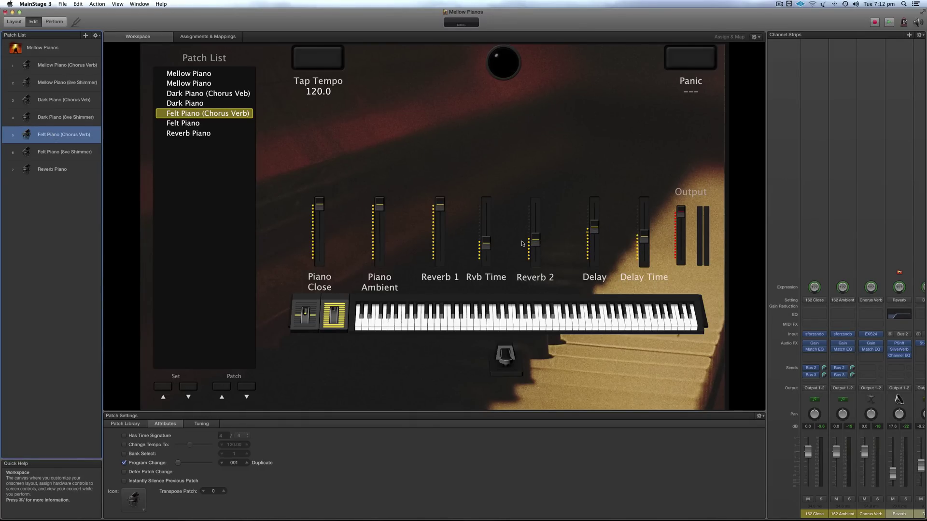
{"action": "left_click_drag", "start_coordinate": [535, 241], "coordinate": [535, 263]}
{"action": "left_click", "coordinate": [596, 261]}
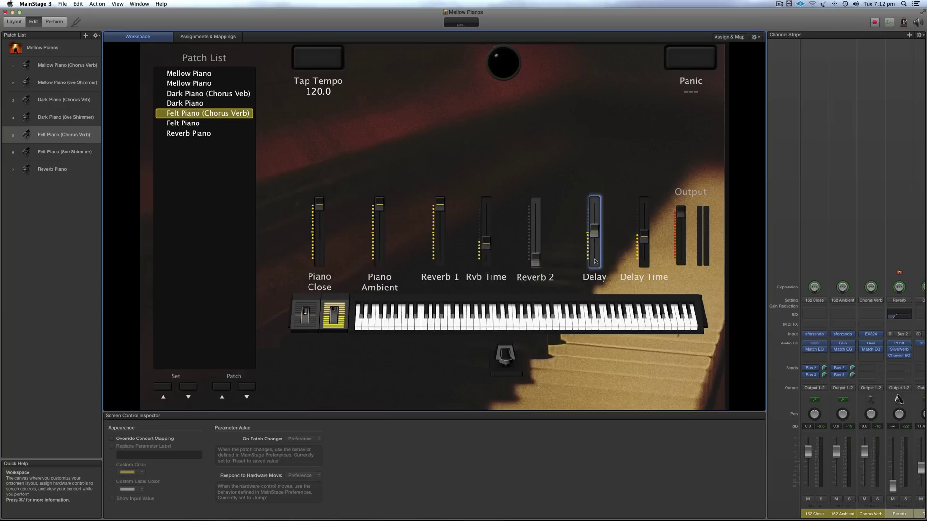
{"action": "left_click_drag", "start_coordinate": [595, 261], "coordinate": [591, 303]}
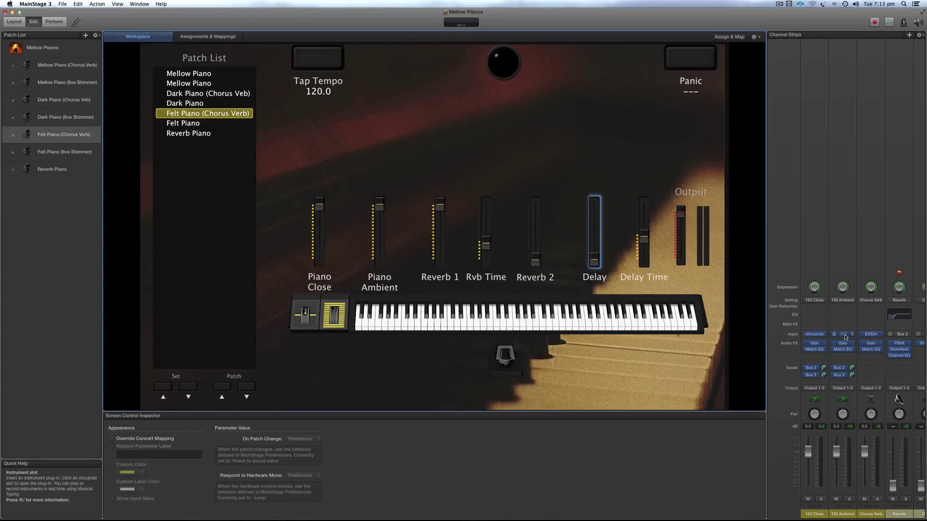
Step: Add a Channel EQ to the Chorus Verb channel strip and set its high shelf to -15 dB at 3300 Hz
{"action": "mouse_move", "coordinate": [866, 344]}
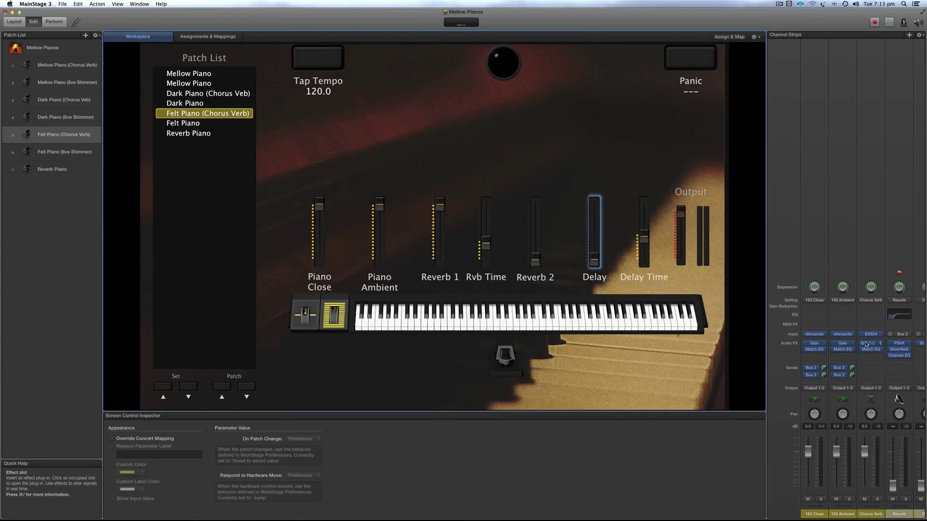
{"action": "left_click", "coordinate": [871, 315]}
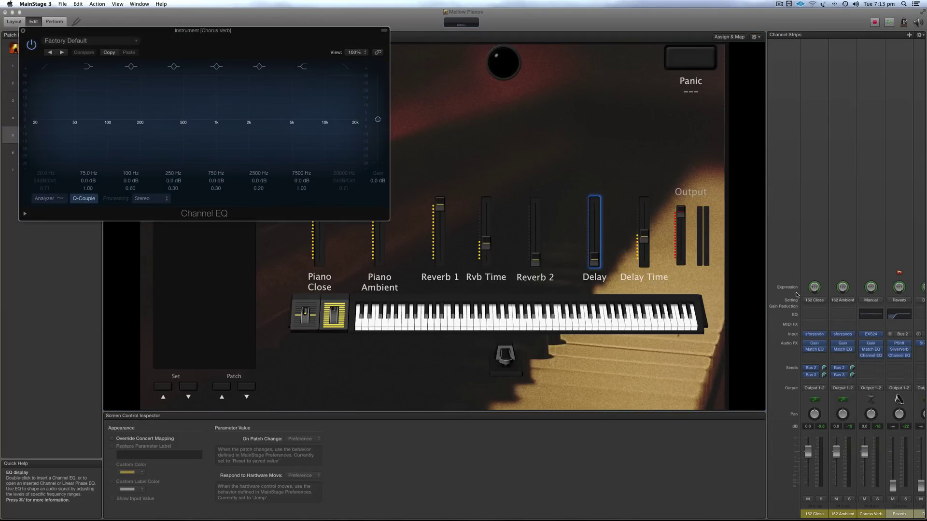
{"action": "left_click", "coordinate": [305, 70]}
{"action": "left_click", "coordinate": [304, 68]}
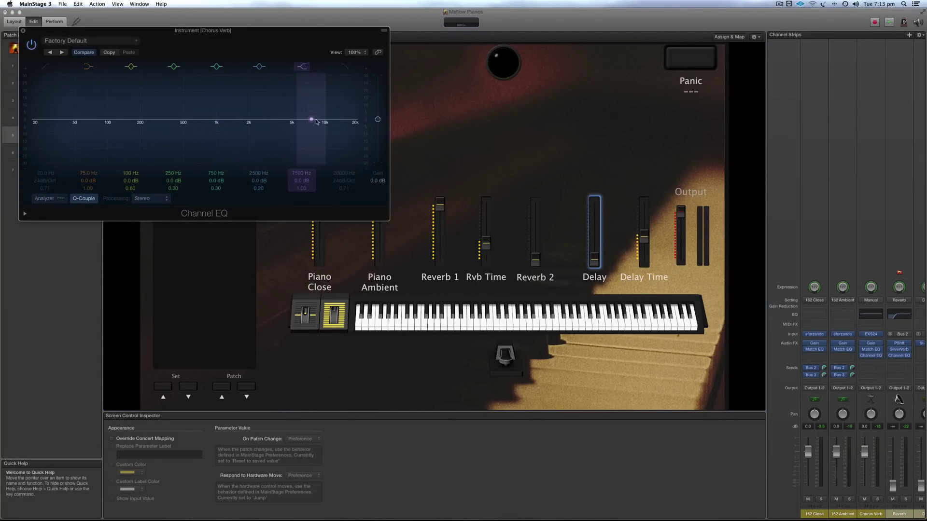
{"action": "left_click_drag", "start_coordinate": [316, 121], "coordinate": [271, 150]}
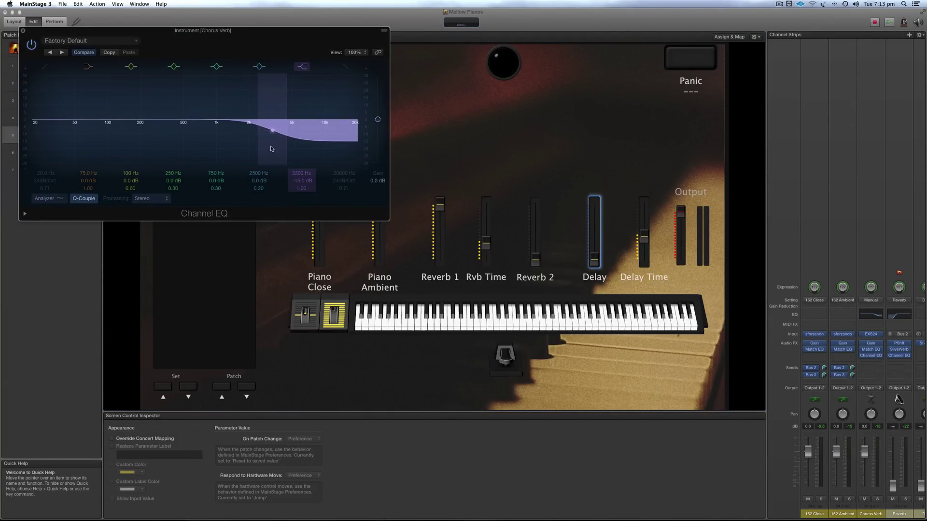
{"action": "left_click", "coordinate": [19, 28]}
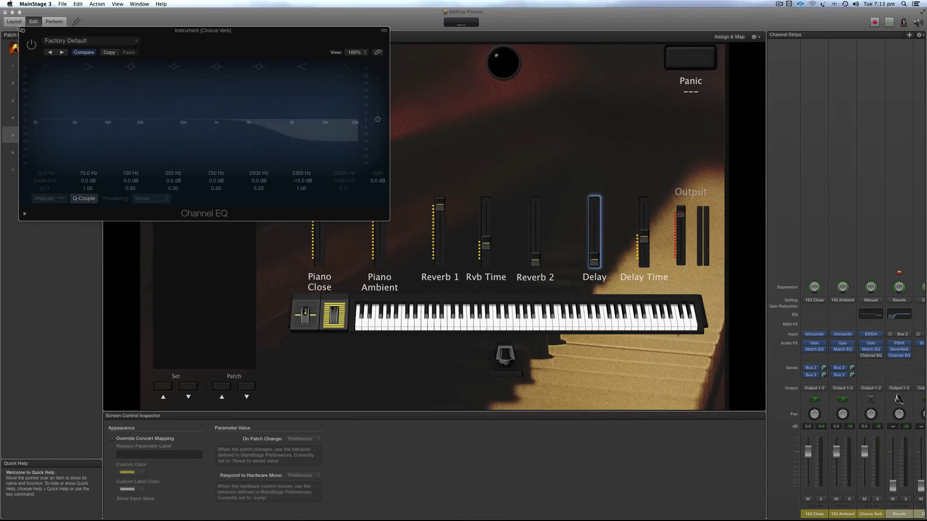
{"action": "left_click", "coordinate": [22, 29]}
Step: On the Felt Piano (8ve Shimmer) patch, lower Reverb 1 to about two thirds and raise Reverb 2 to about a third and Delay to about halfway
{"action": "left_click", "coordinate": [73, 153]}
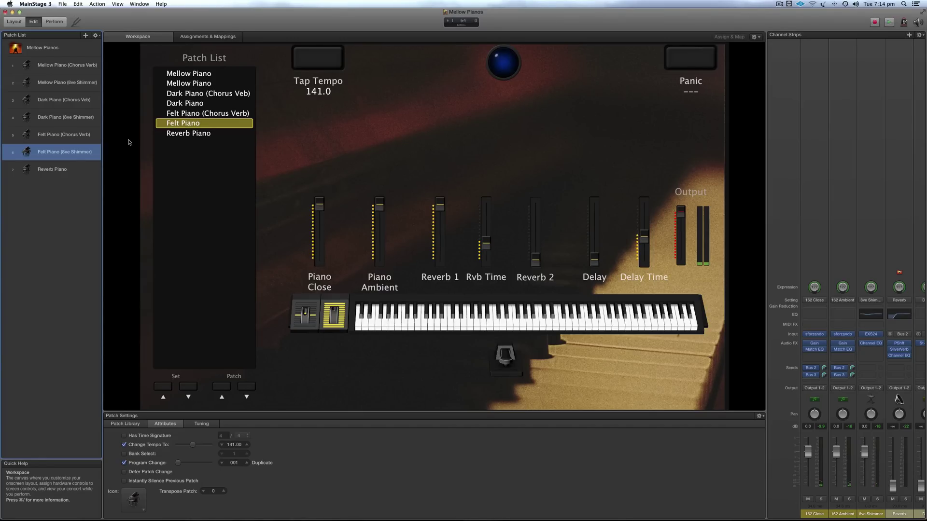
{"action": "left_click", "coordinate": [444, 207]}
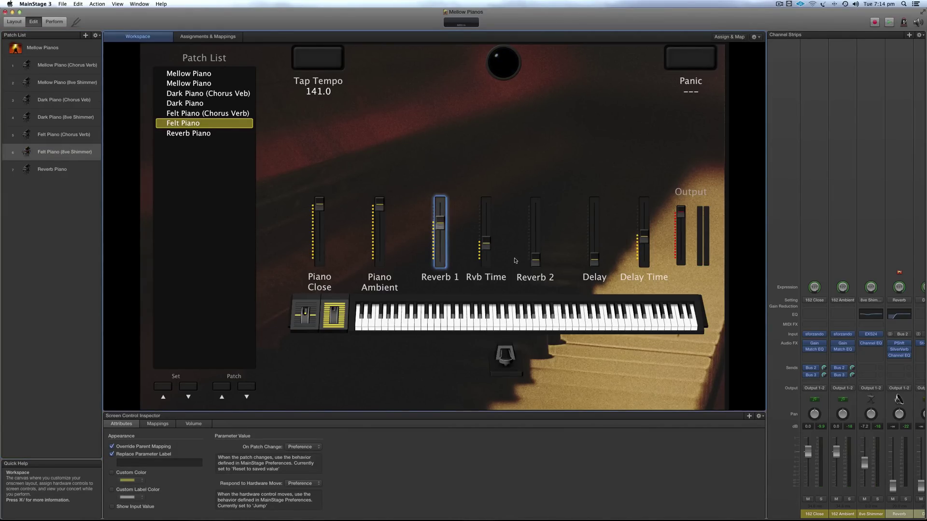
{"action": "left_click_drag", "start_coordinate": [538, 263], "coordinate": [538, 221]}
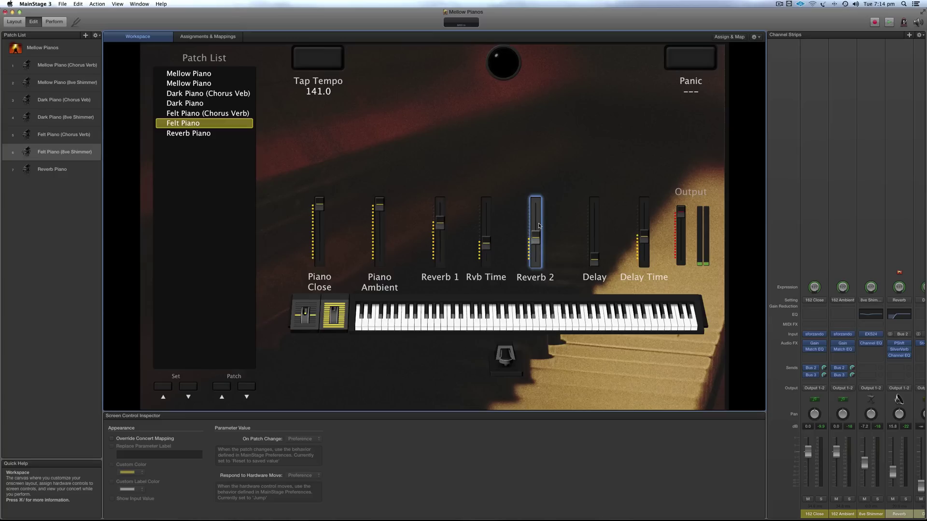
{"action": "left_click_drag", "start_coordinate": [594, 260], "coordinate": [597, 205]}
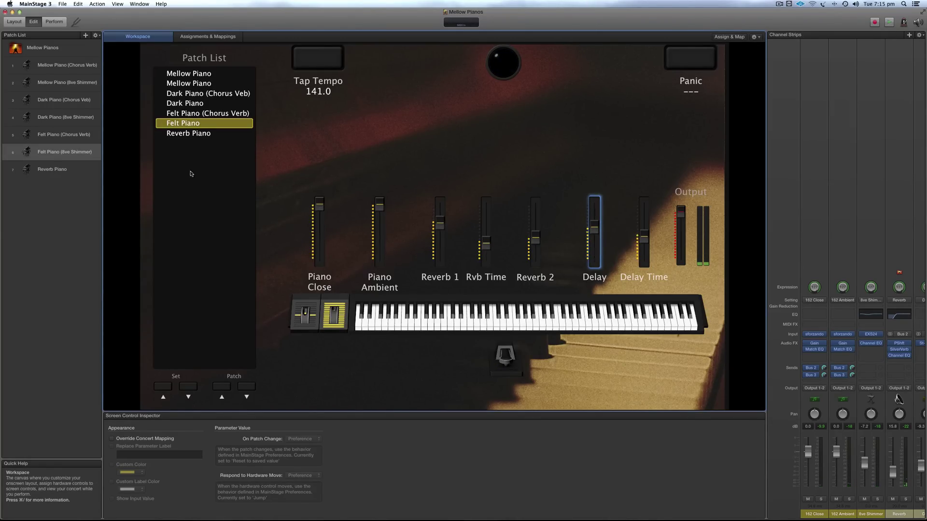
Step: Select the Reverb Piano patch and lower its Reverb 2 and Delay faders to the minimum
{"action": "left_click", "coordinate": [62, 169]}
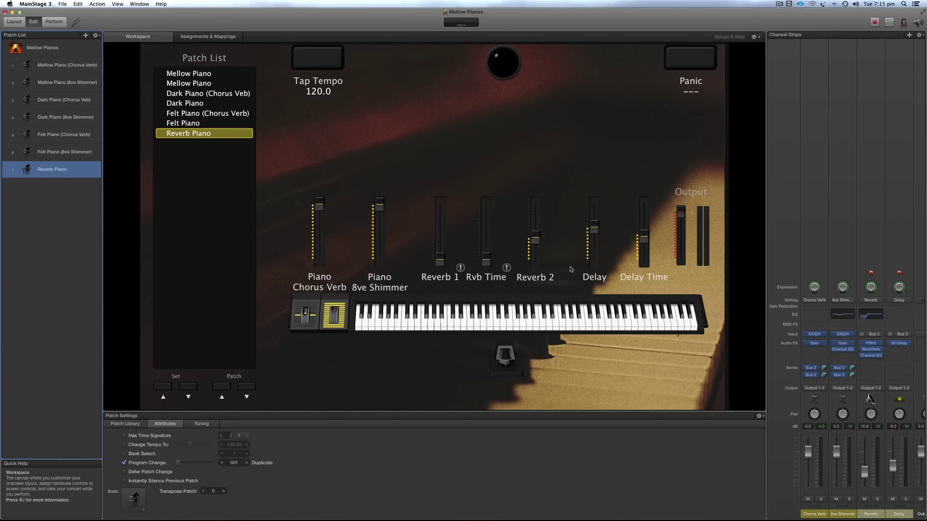
{"action": "left_click_drag", "start_coordinate": [536, 239], "coordinate": [536, 263]}
{"action": "left_click", "coordinate": [595, 230]}
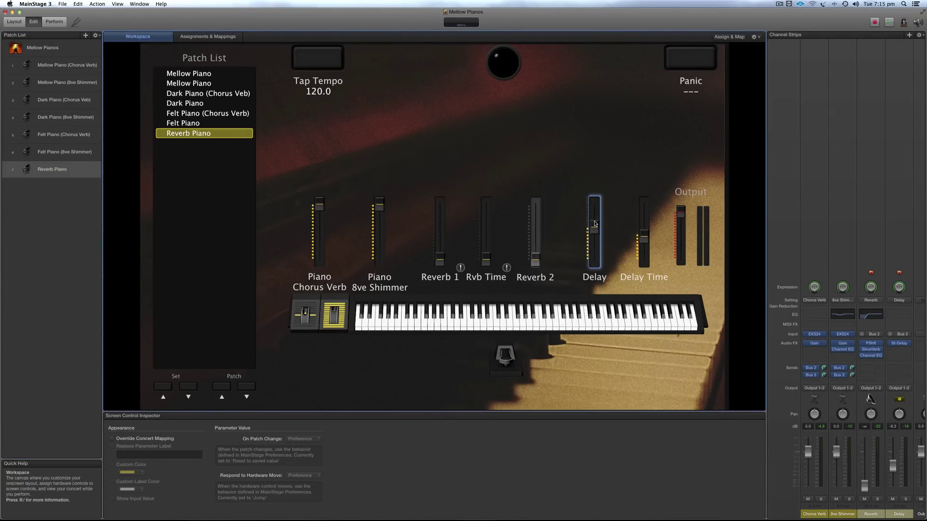
{"action": "left_click_drag", "start_coordinate": [594, 229], "coordinate": [595, 262]}
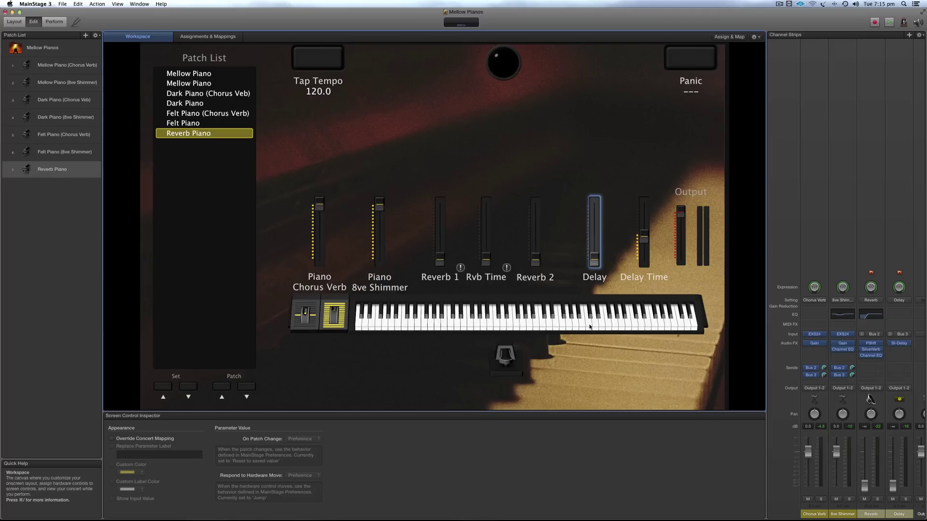